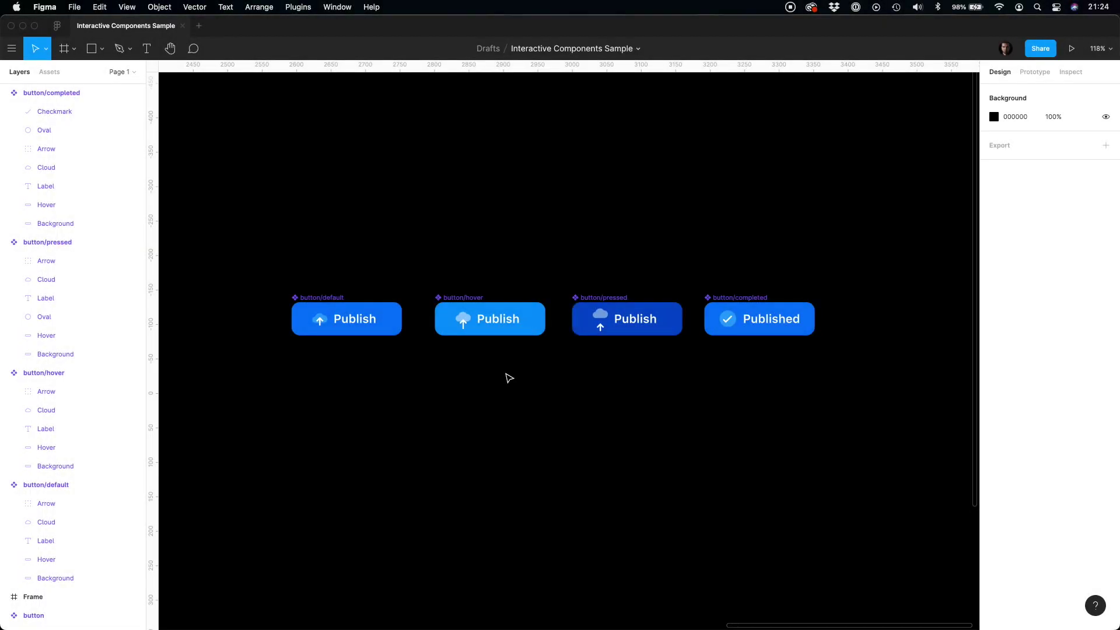
Inspect the default, hover and pressed button states and their arrow and cloud layers.
left_click(383, 324)
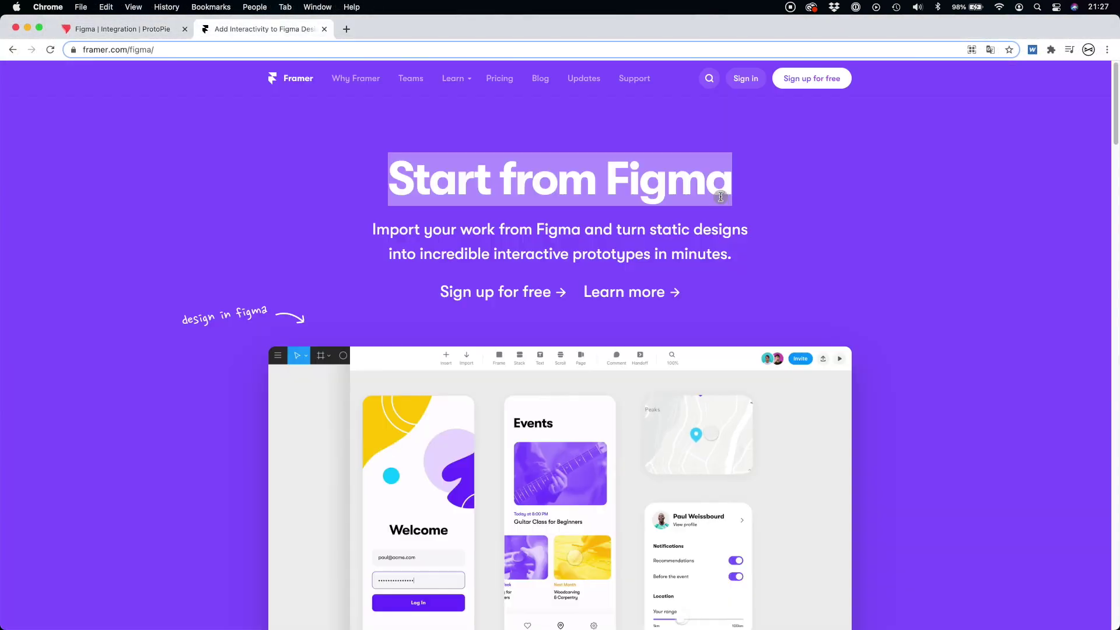
left_click(752, 250)
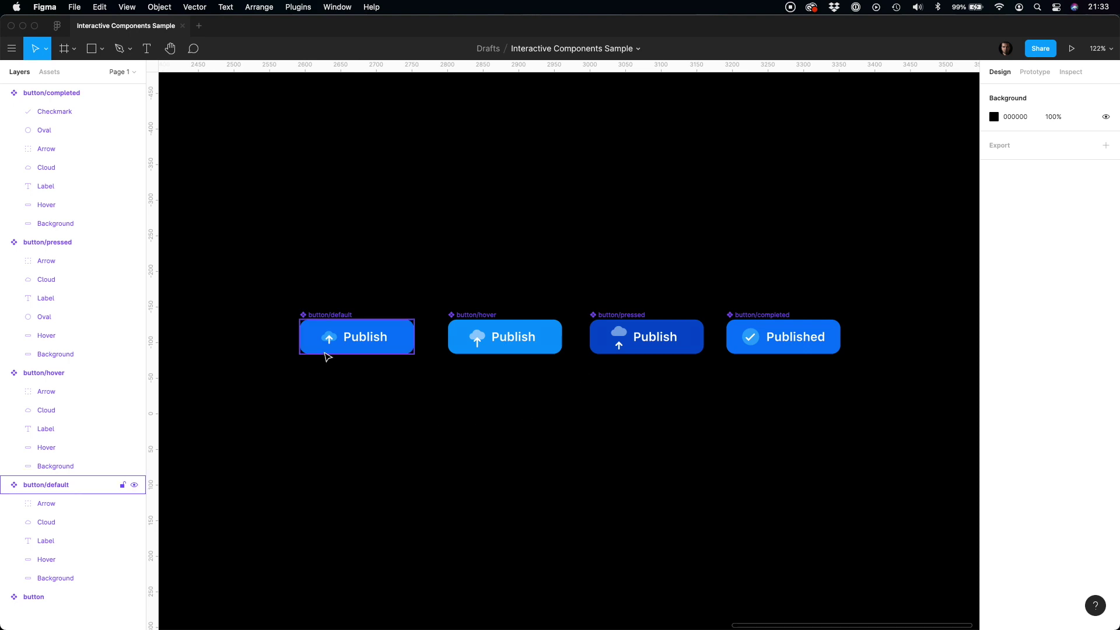
left_click(324, 352)
left_click(495, 349)
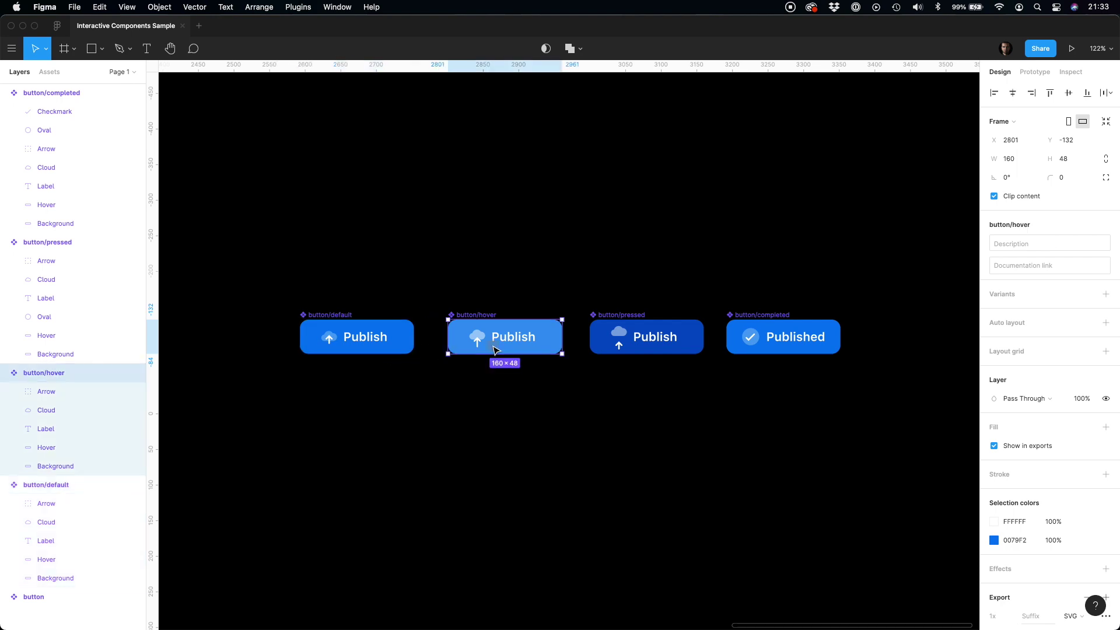
left_click(591, 345)
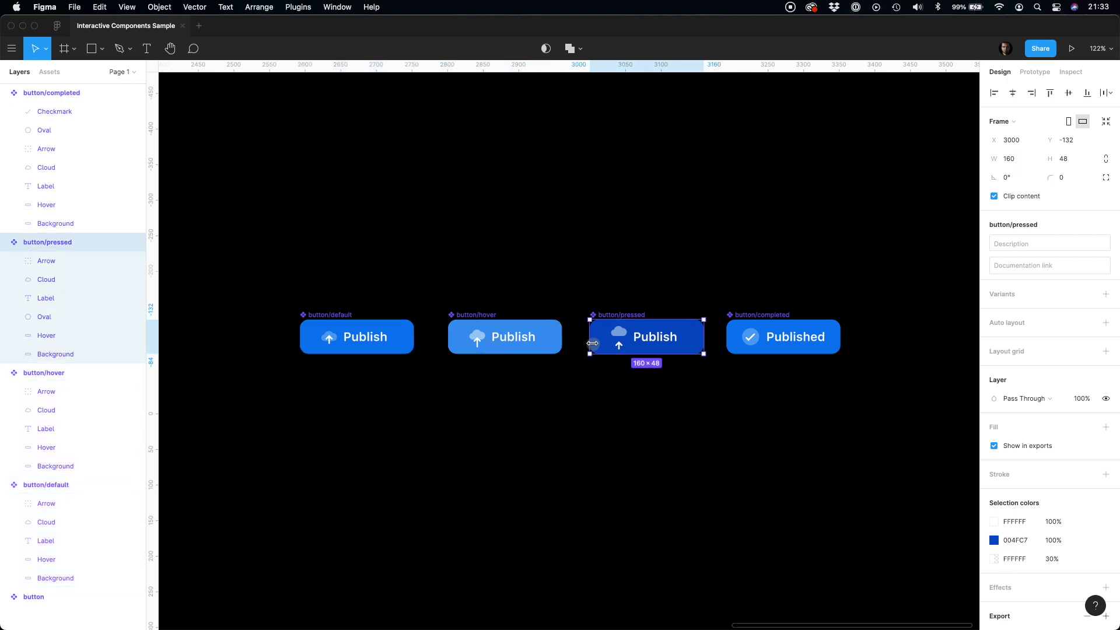
left_click(64, 264)
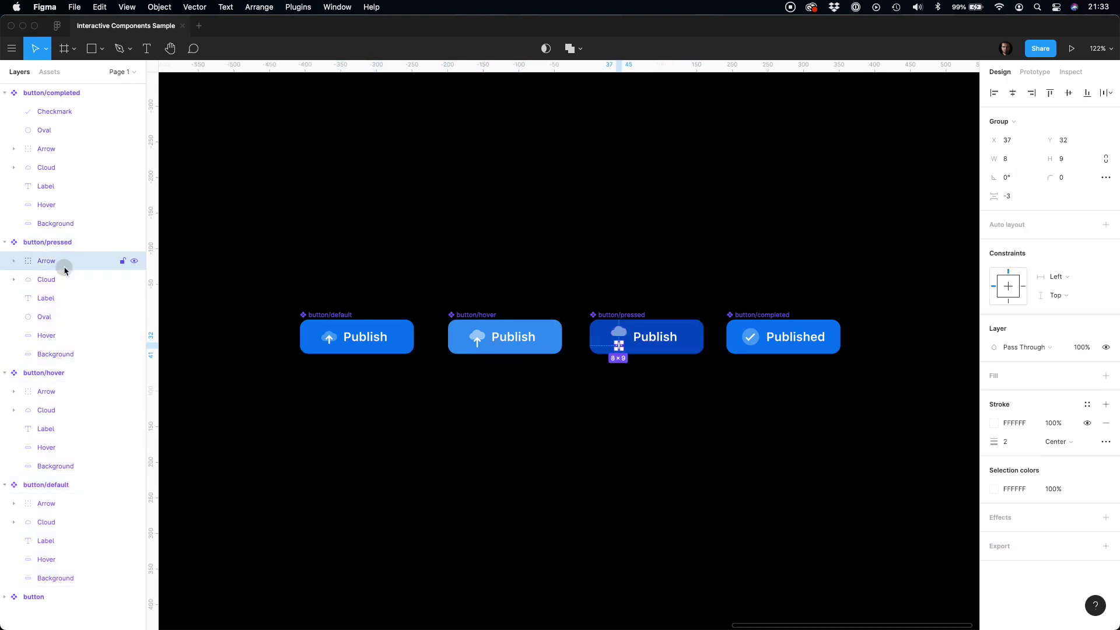
left_click(65, 392)
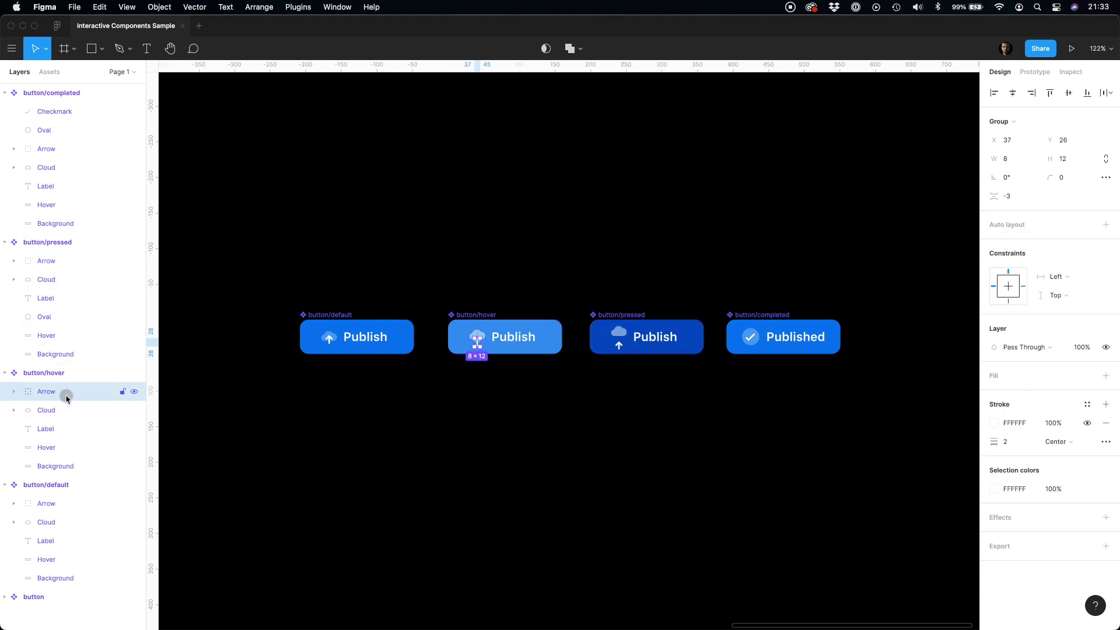
left_click(67, 407)
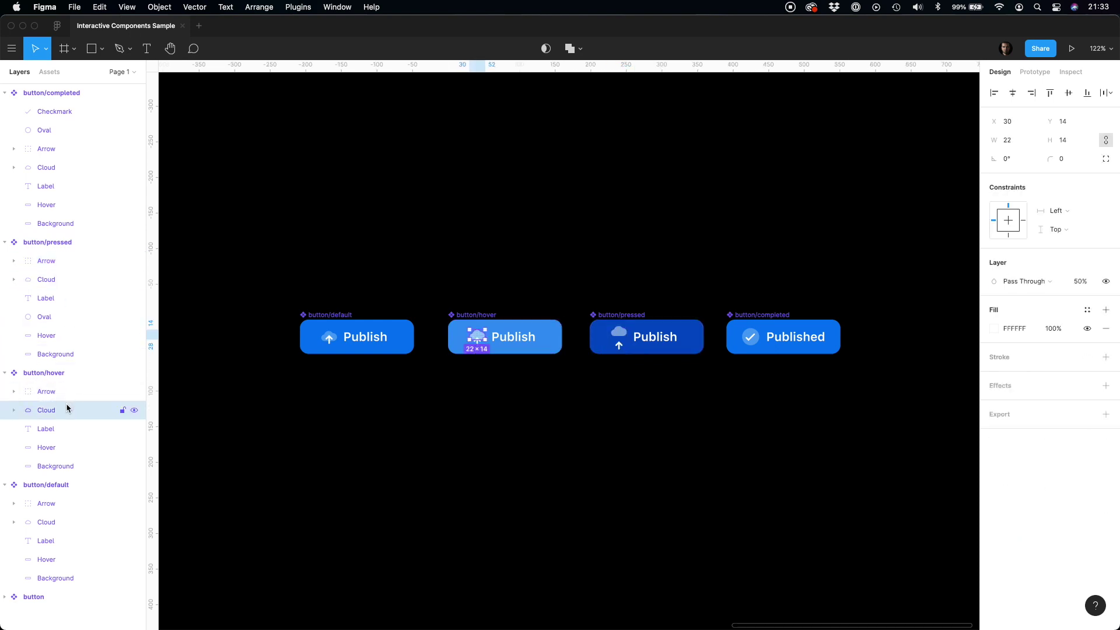
left_click(56, 500)
left_click(58, 521)
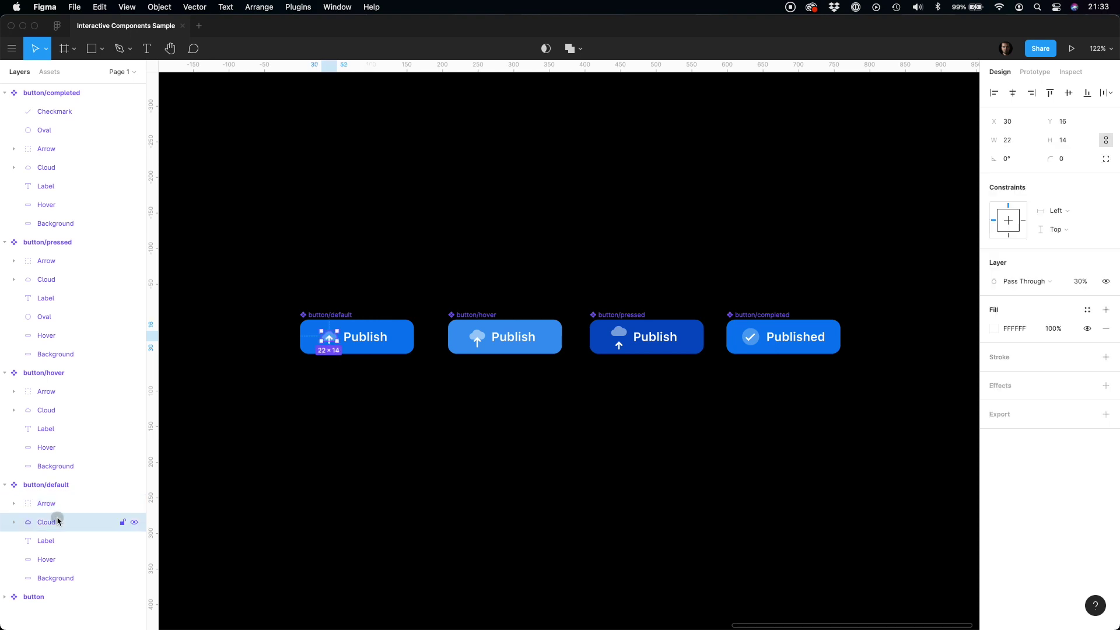
Combine all four Publish buttons as variants into one component set.
left_click(369, 421)
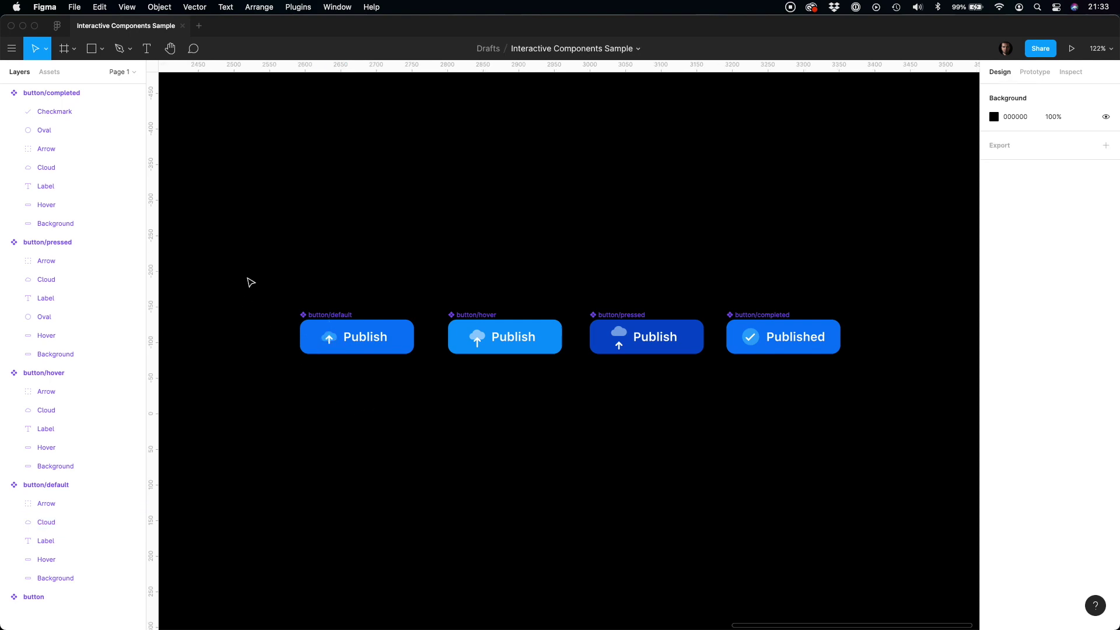
left_click_drag(251, 282, 896, 382)
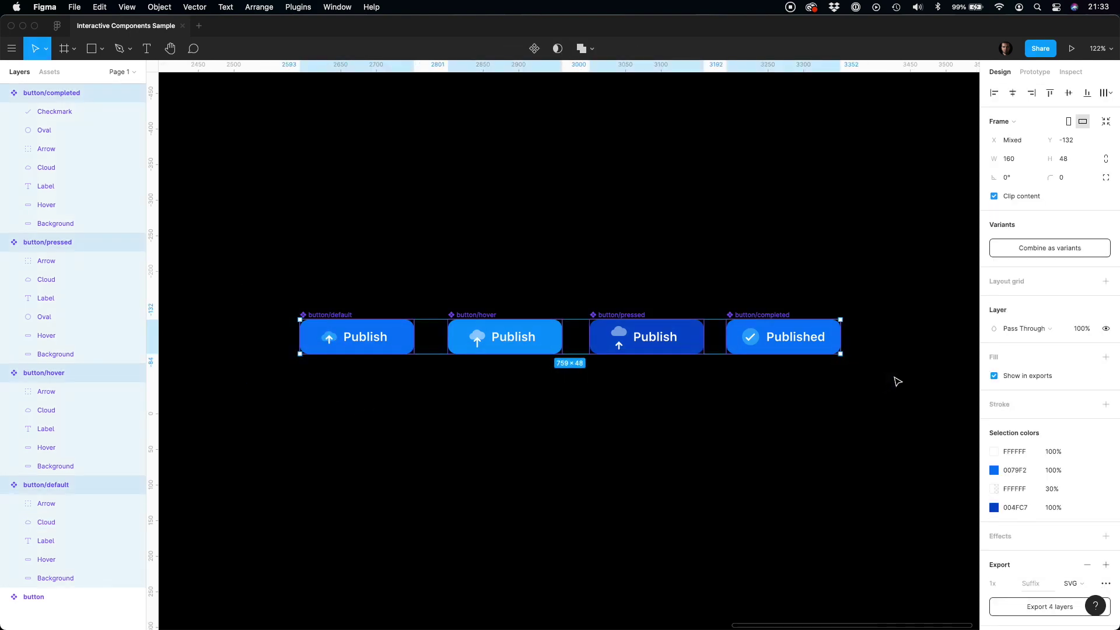
left_click(1010, 255)
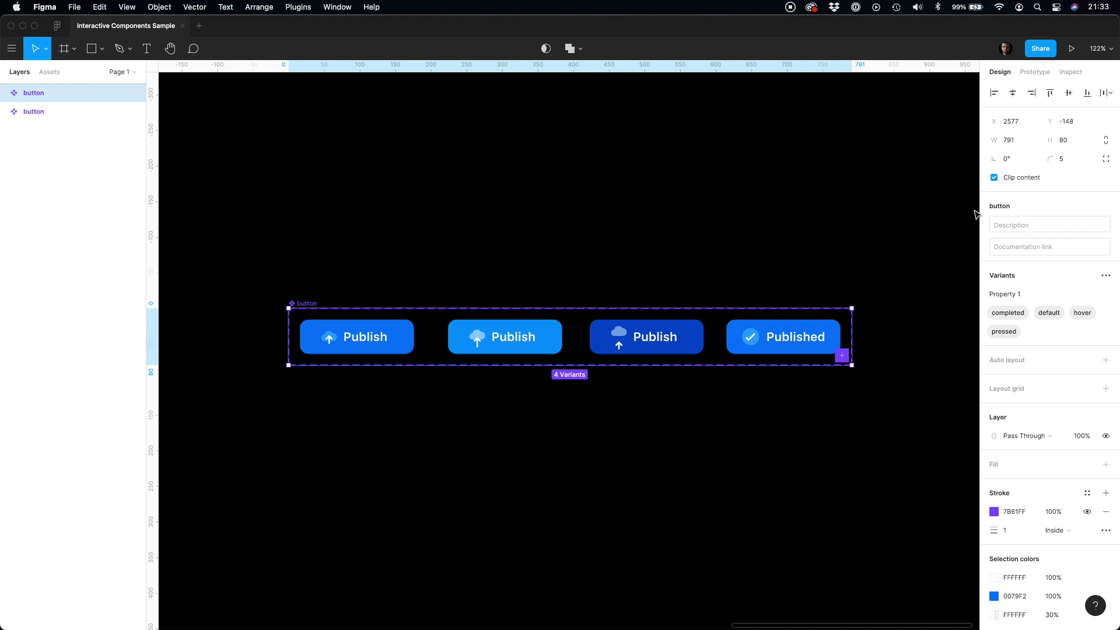
key("Escape")
left_click(1034, 73)
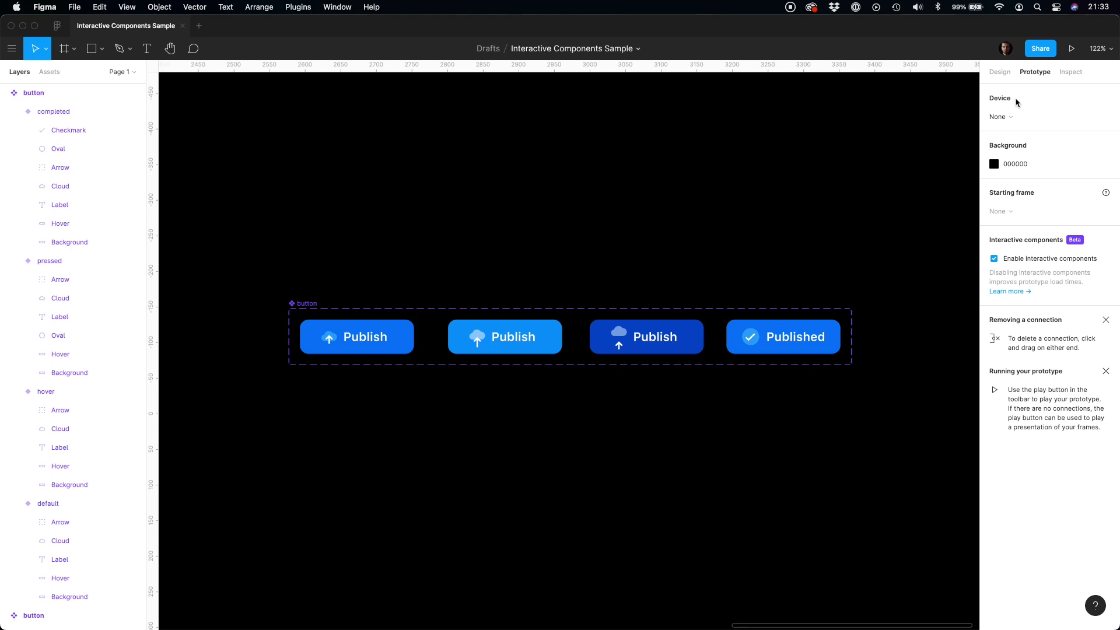
Link default to hover on While hovering, with a custom 0.43, 0, 0.33, 1.51 easing curve.
left_click(395, 353)
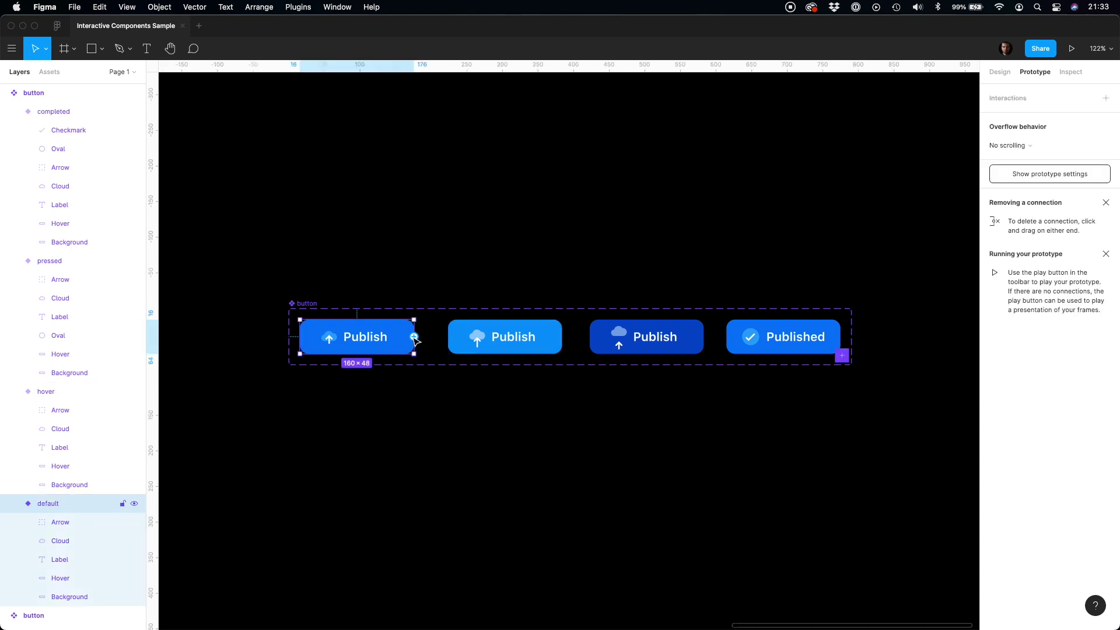
left_click_drag(414, 338, 451, 341)
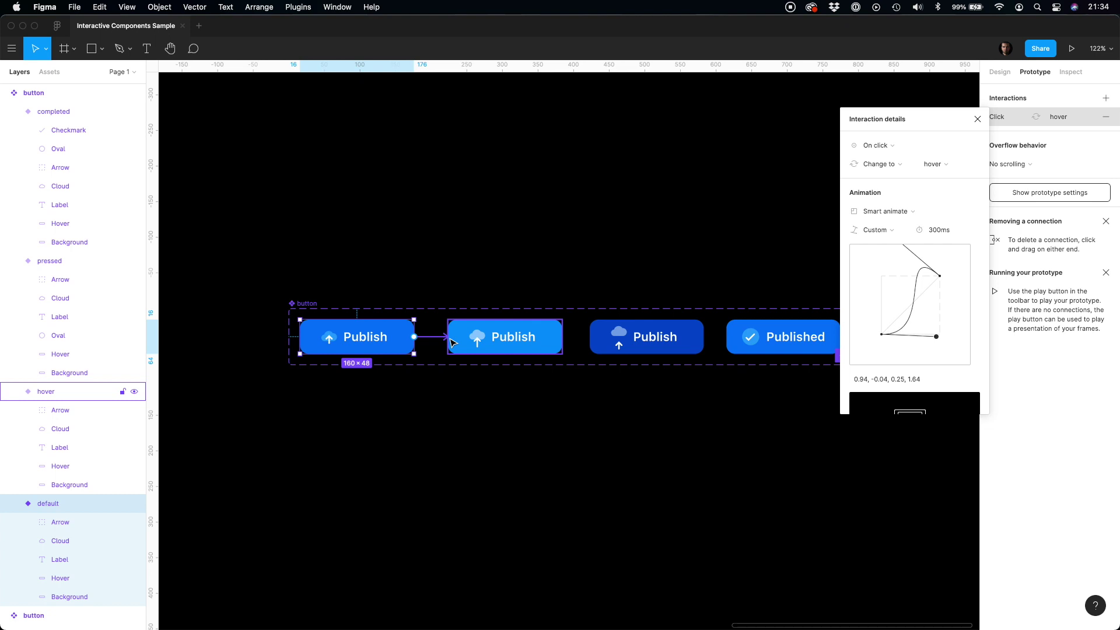
left_click(893, 147)
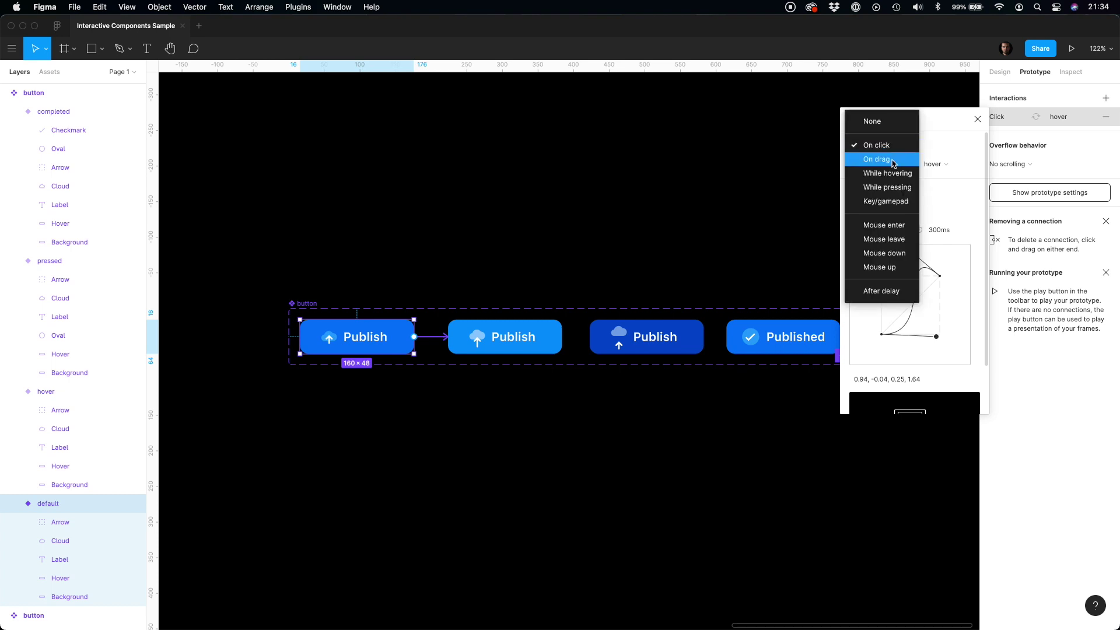
left_click(891, 174)
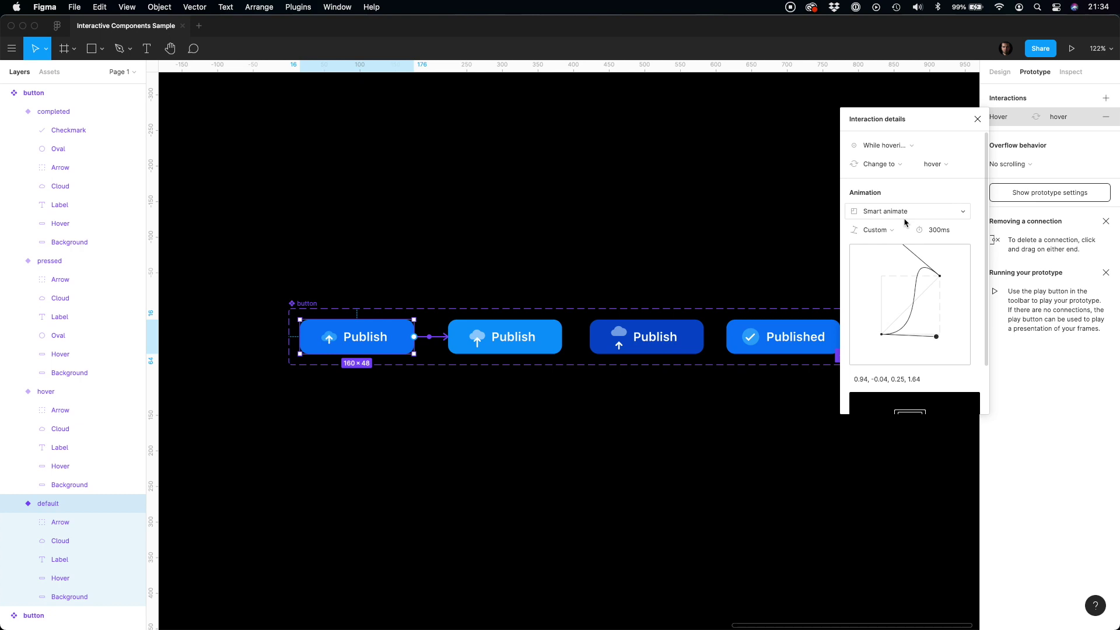
left_click_drag(936, 336, 906, 334)
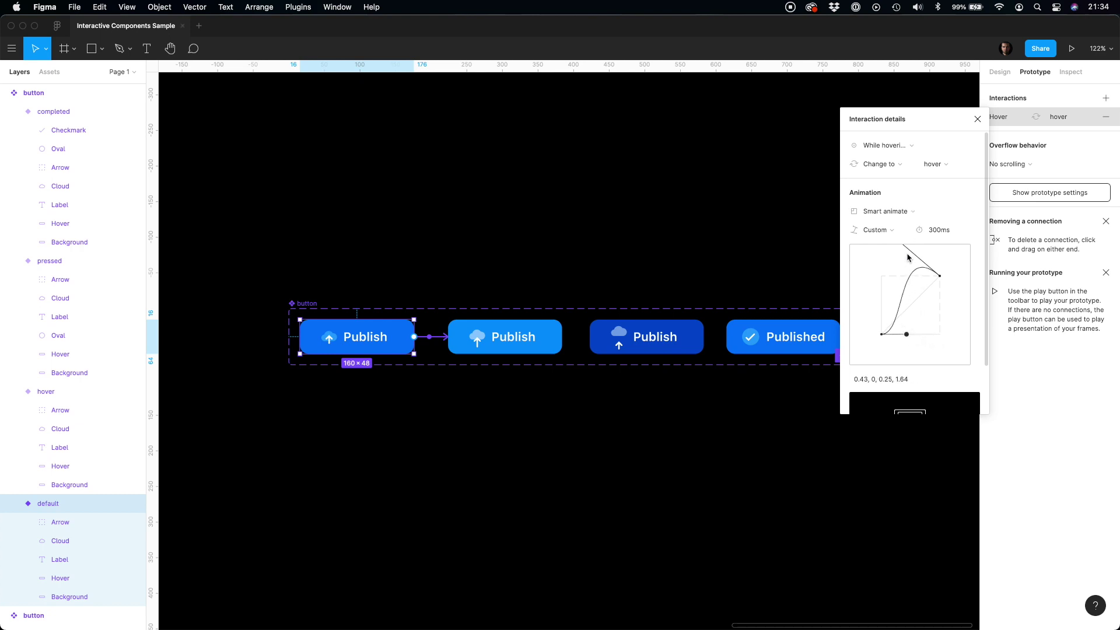
mouse_move(908, 257)
left_mouse_down()
mouse_move(940, 280)
mouse_move(901, 246)
left_mouse_up()
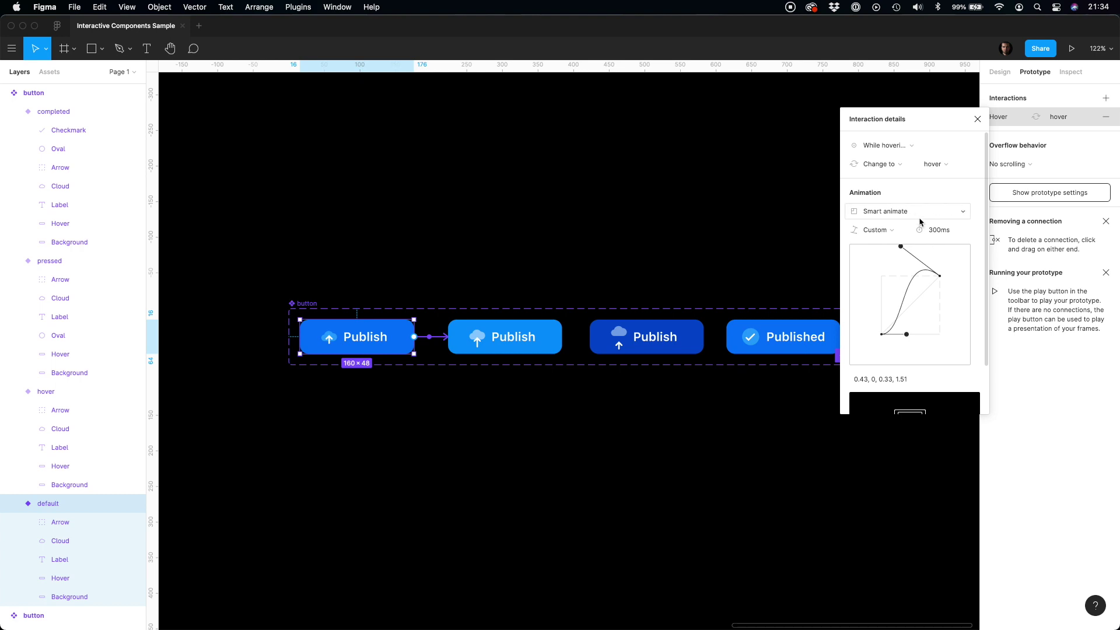
left_click(977, 119)
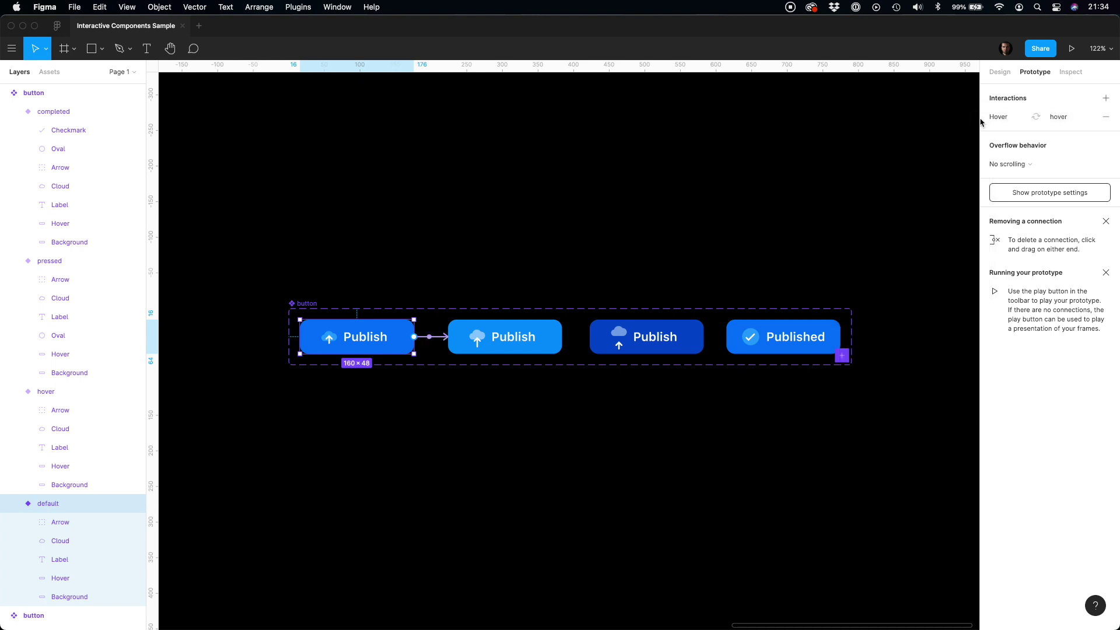
Link the hover variant to pressed with a While pressing trigger.
left_click(523, 352)
left_click_drag(562, 337, 641, 337)
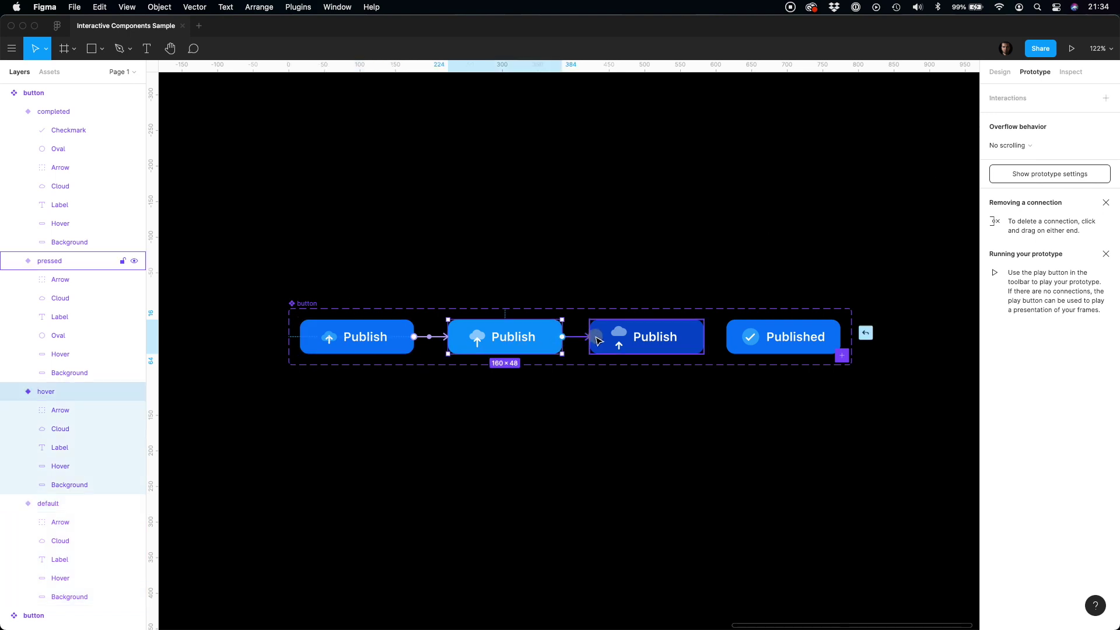
left_click(877, 146)
left_click(886, 188)
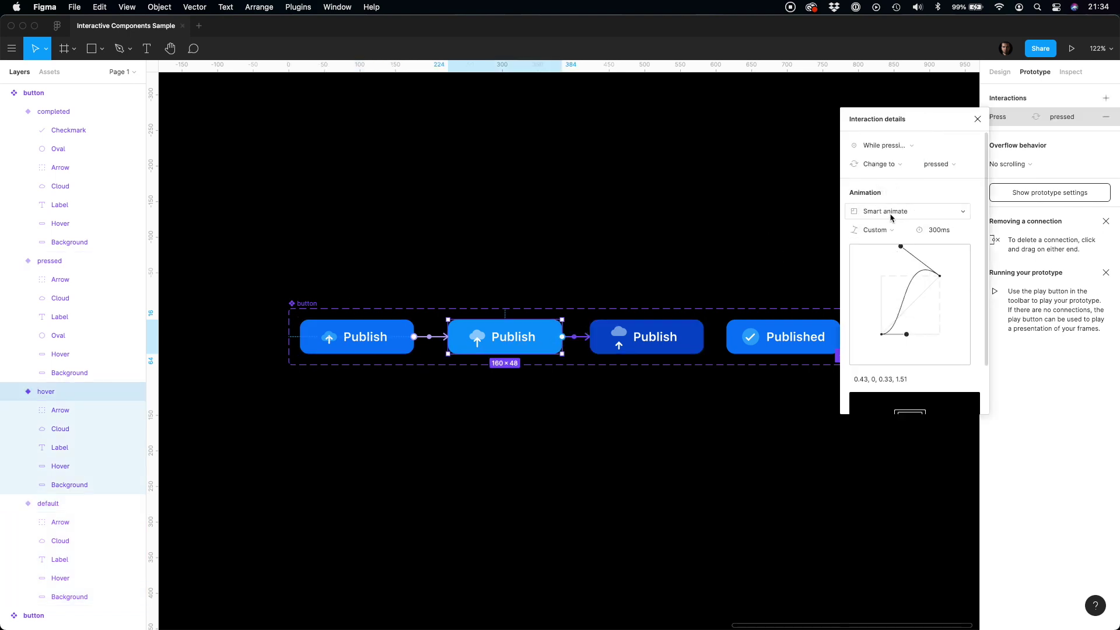
left_click(978, 119)
Link the pressed variant to completed On click with a 600ms animation.
left_click(694, 338)
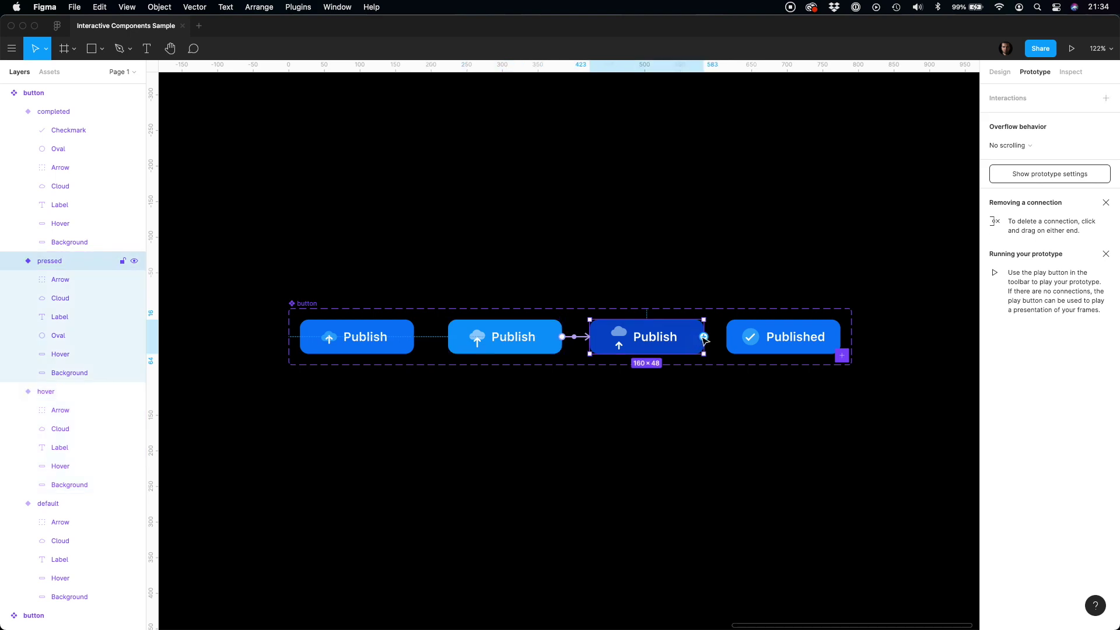
left_click_drag(704, 337, 731, 337)
left_click(873, 148)
left_click(874, 146)
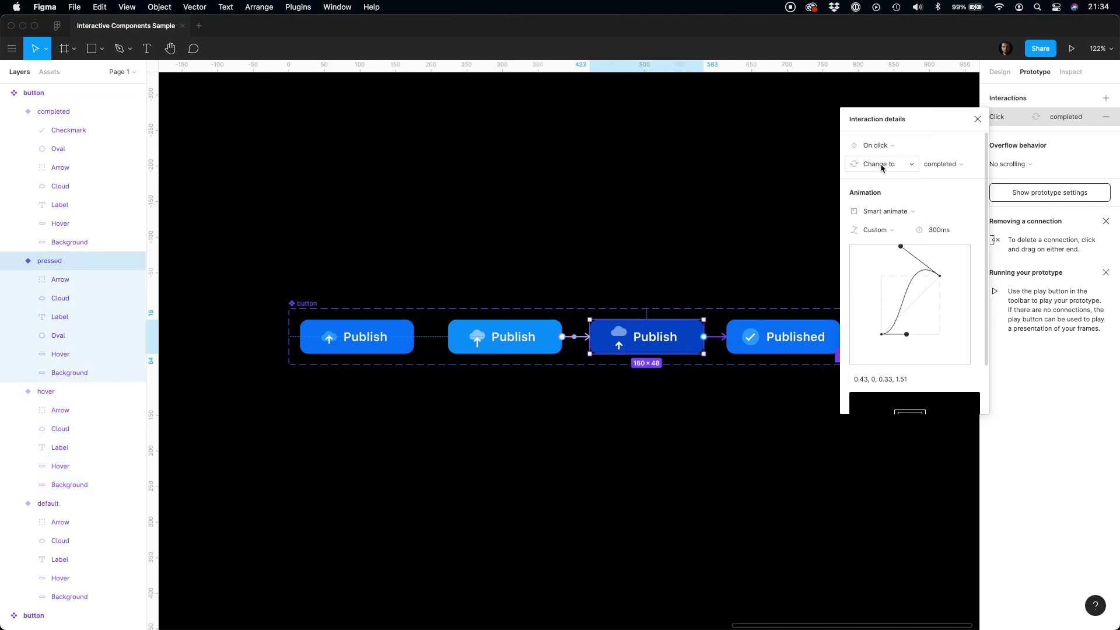
left_click(938, 230)
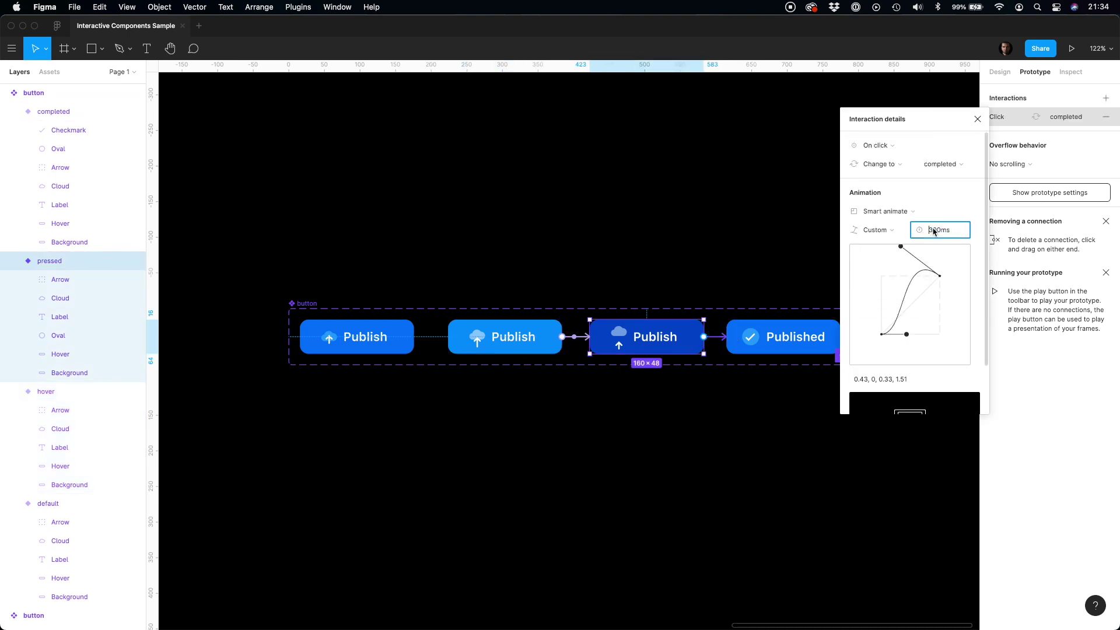
type("6")
key("Return")
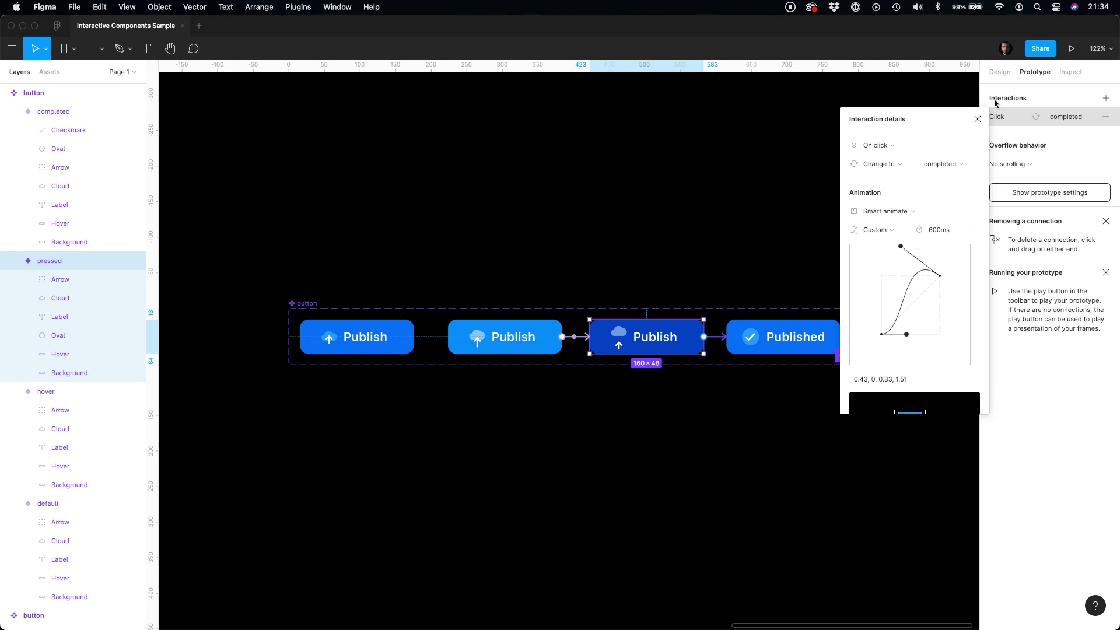
left_click(978, 119)
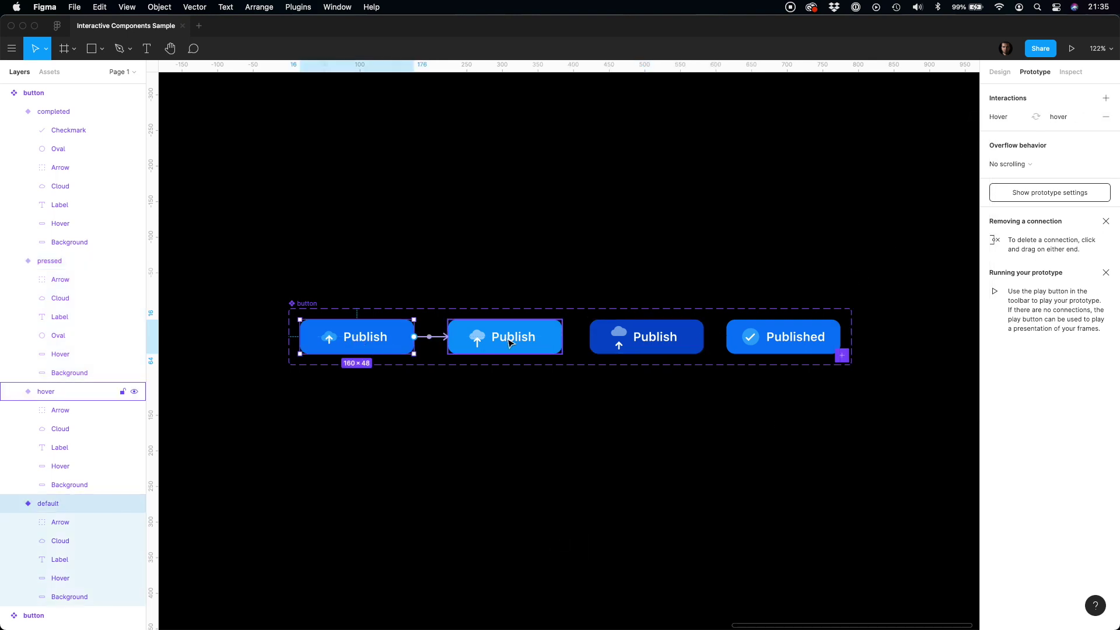
left_click(486, 349)
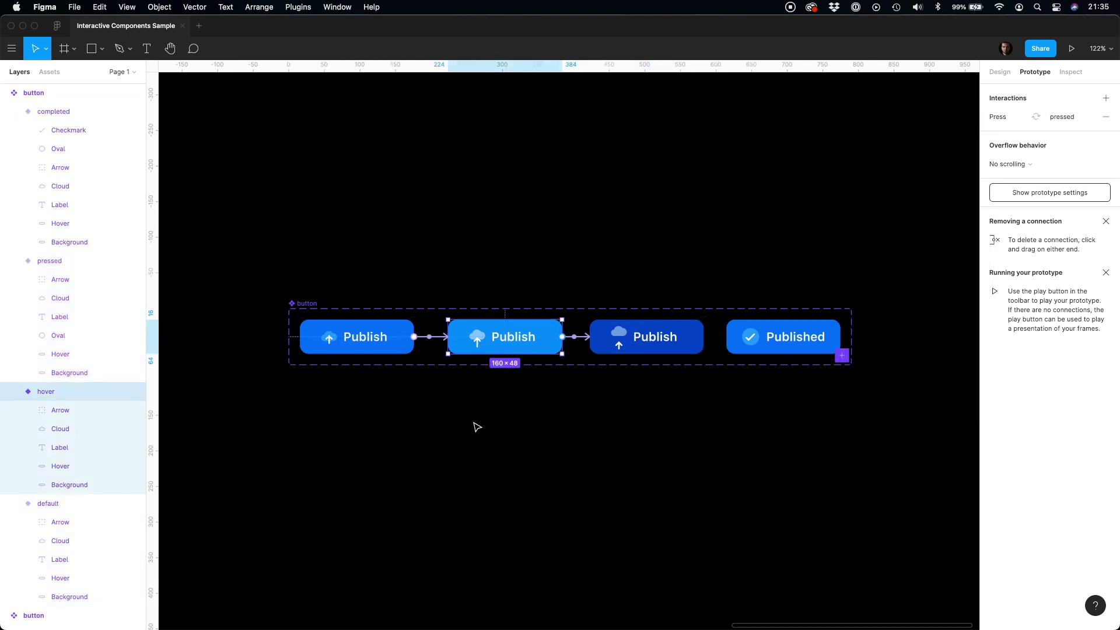
left_click(466, 428)
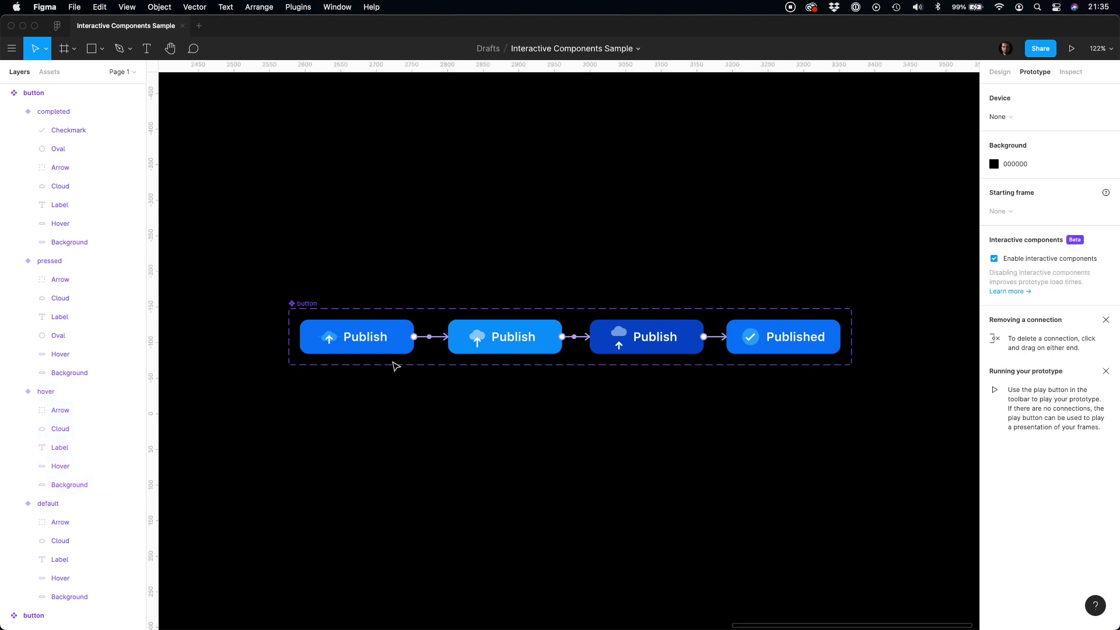
Duplicate the default button below the set and centre it in a new 267×267 Frame 1.
left_click_drag(396, 353, 398, 470)
key("a")
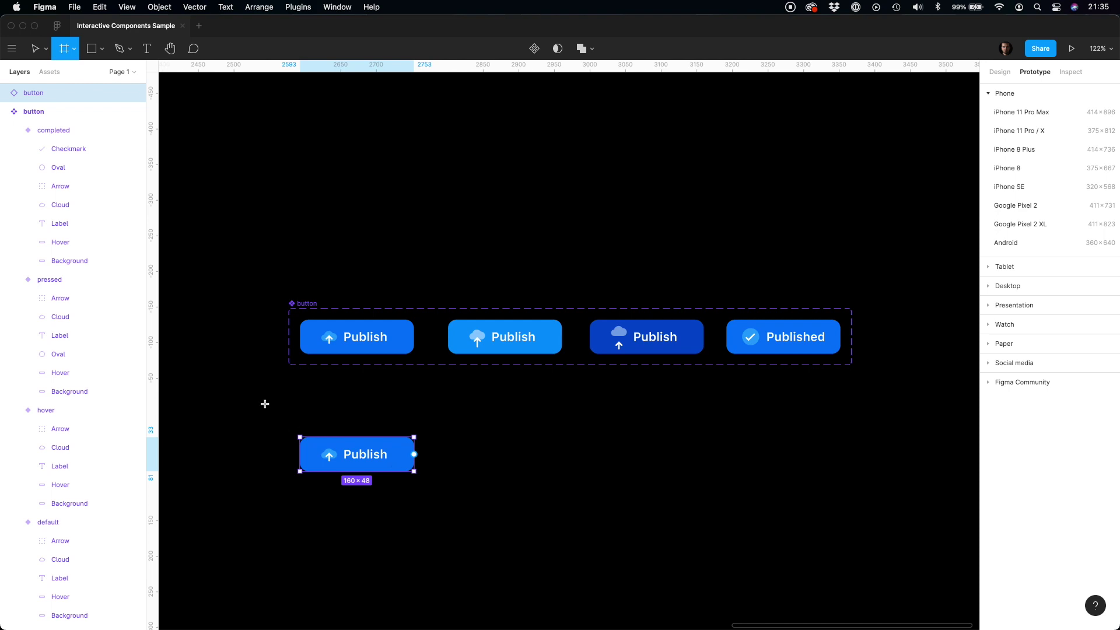
left_click_drag(265, 403, 455, 594)
left_click_drag(410, 468, 438, 529)
Give Frame 1 a black 000000 fill.
left_click(988, 348)
left_click_drag(875, 443, 737, 512)
left_click(737, 513)
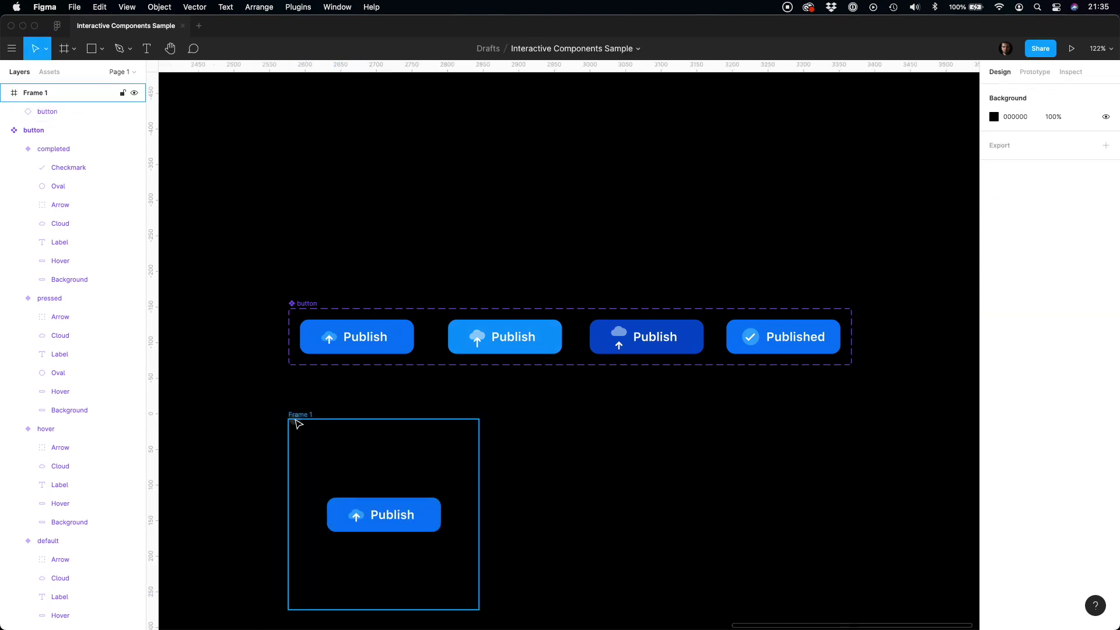
left_click(295, 415)
left_click(1034, 73)
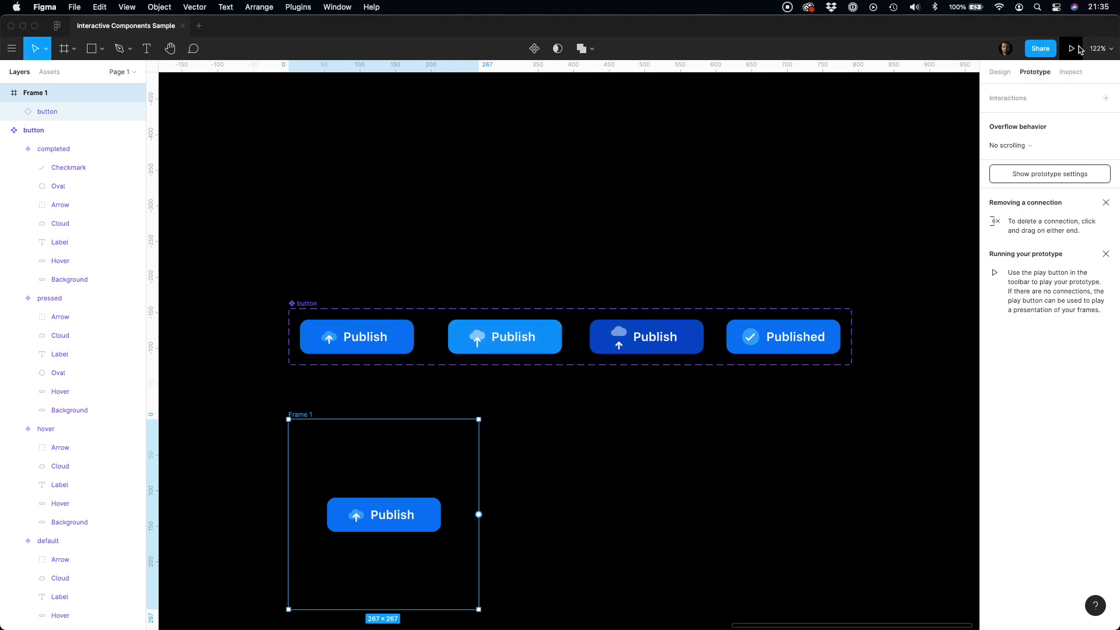